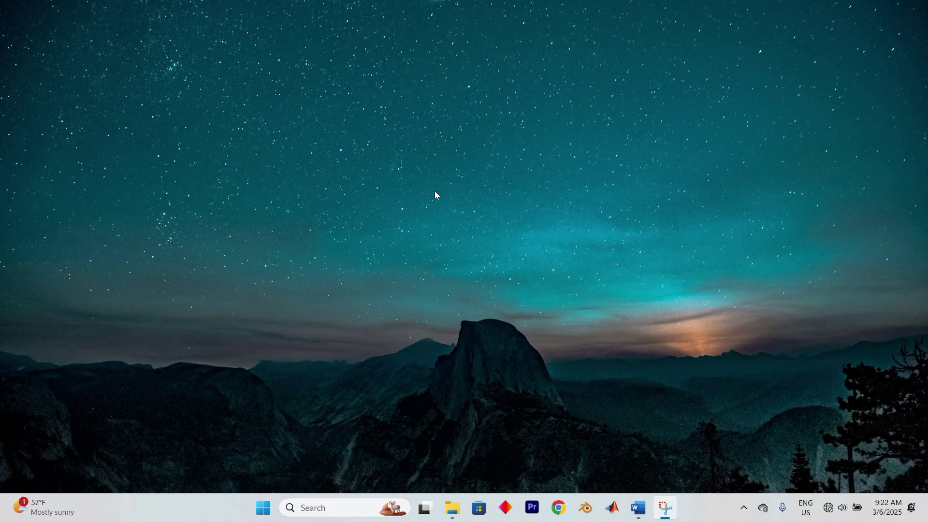
- Search for 'serv' and launch the Services console from the results
left_click(340, 507)
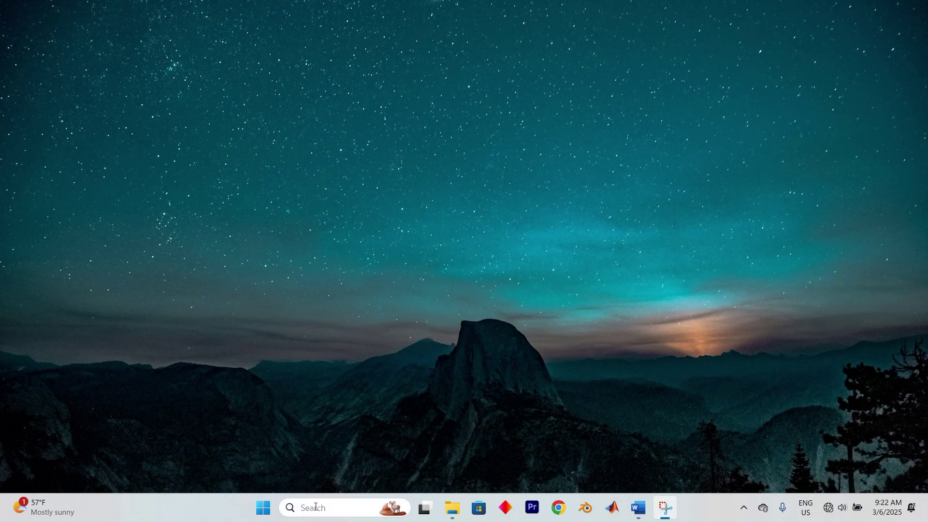
type("serv")
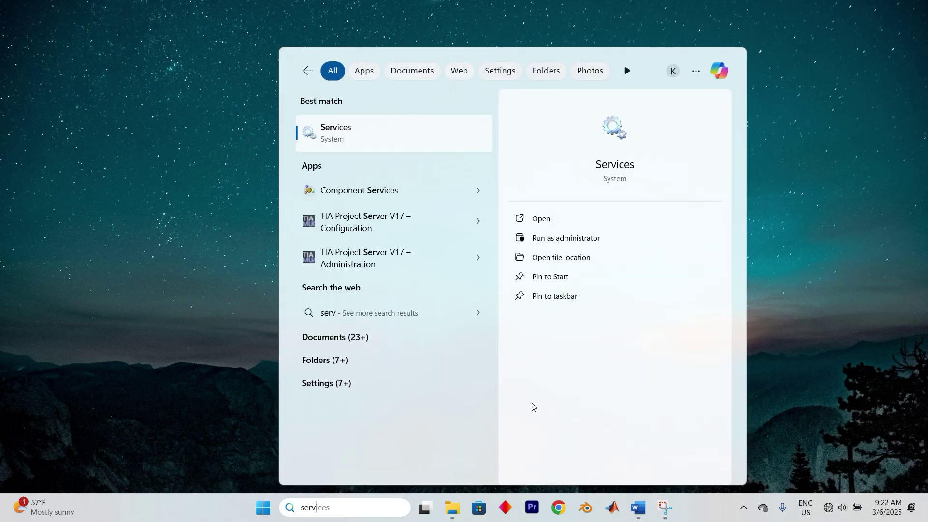
left_click(572, 213)
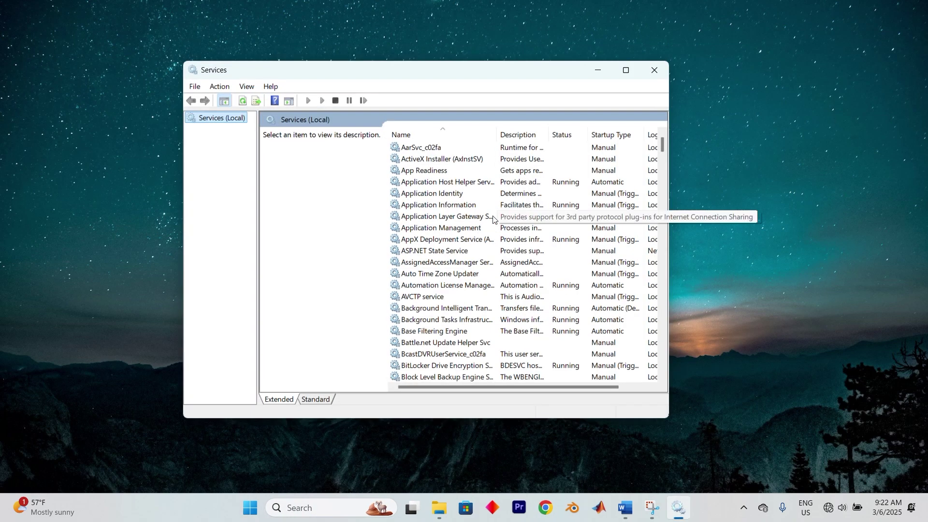
scroll(494, 219, "down", 3)
scroll(479, 225, "down", 2)
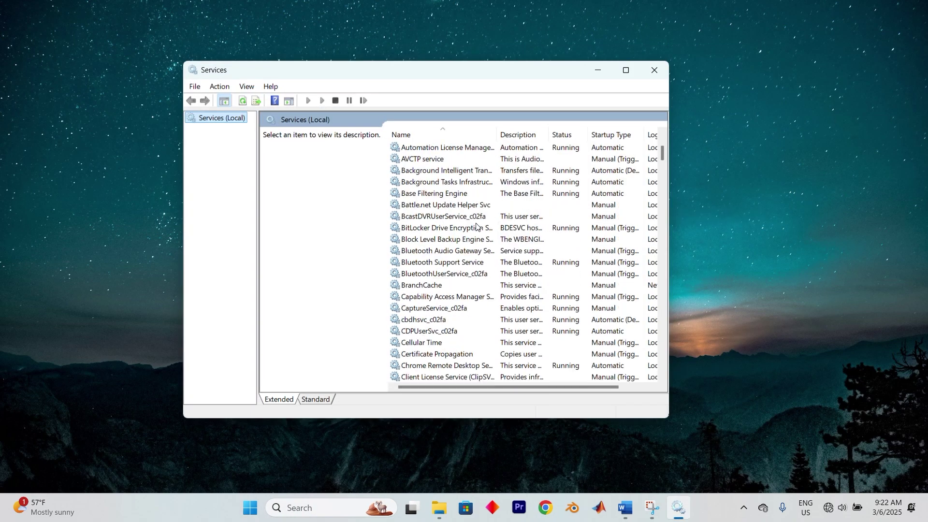
scroll(476, 227, "down", 1)
scroll(476, 227, "down", 3)
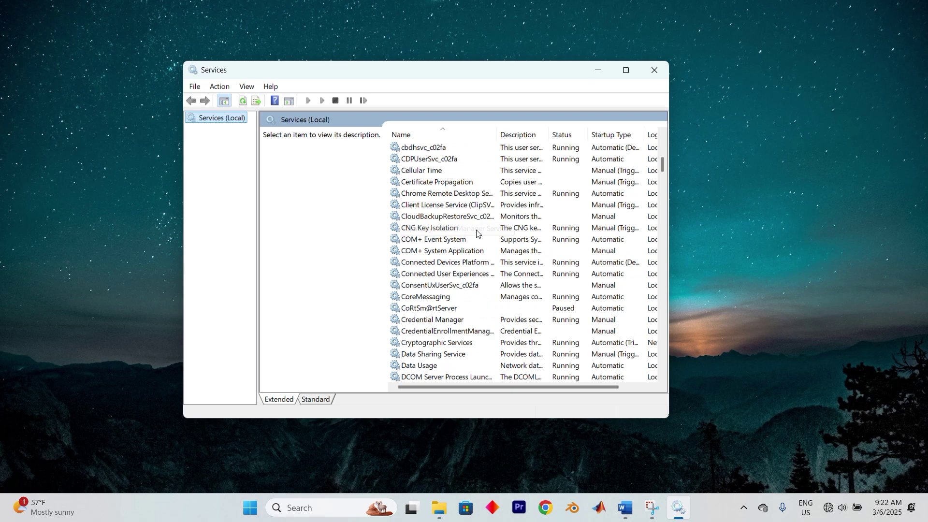
scroll(473, 231, "down", 3)
scroll(472, 232, "down", 3)
scroll(471, 233, "down", 10)
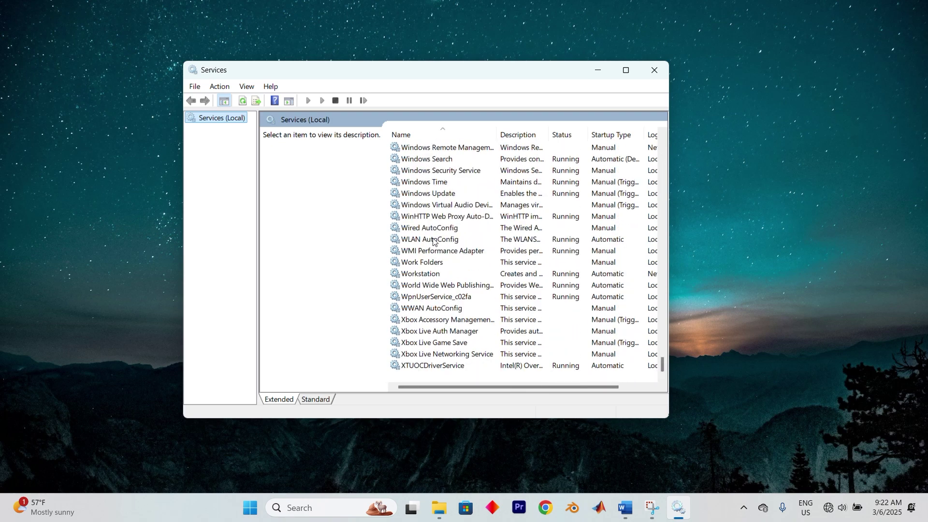
- Show the WLAN AutoConfig properties, with its Running status and Automatic startup type
double_click(436, 240)
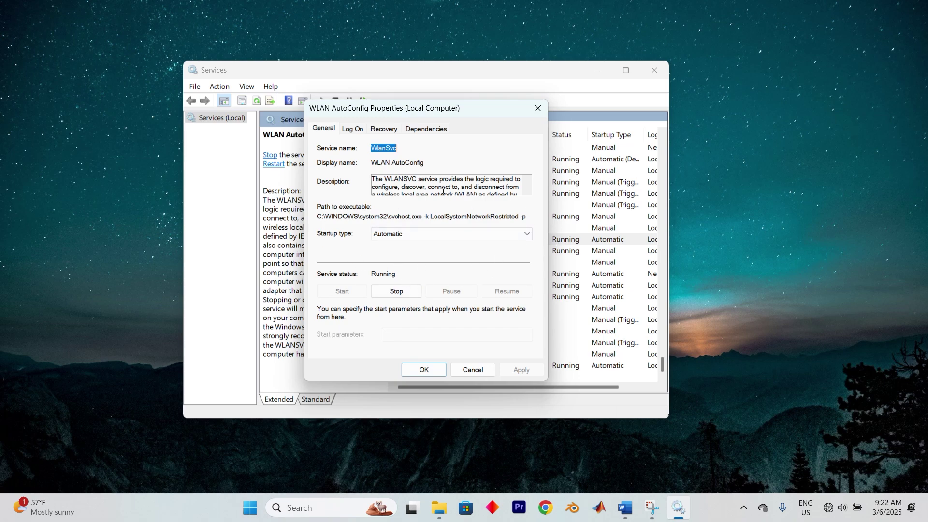
scroll(440, 183, "down", 2)
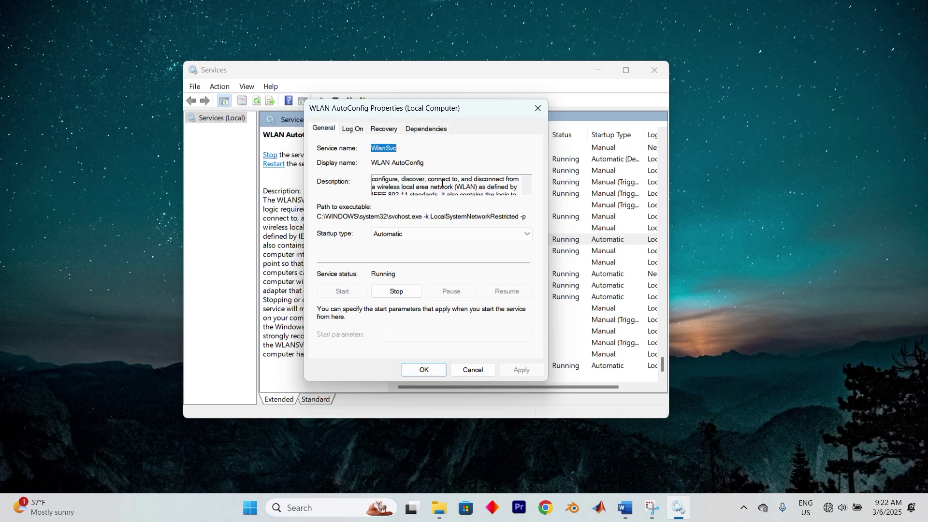
scroll(464, 182, "up", 2)
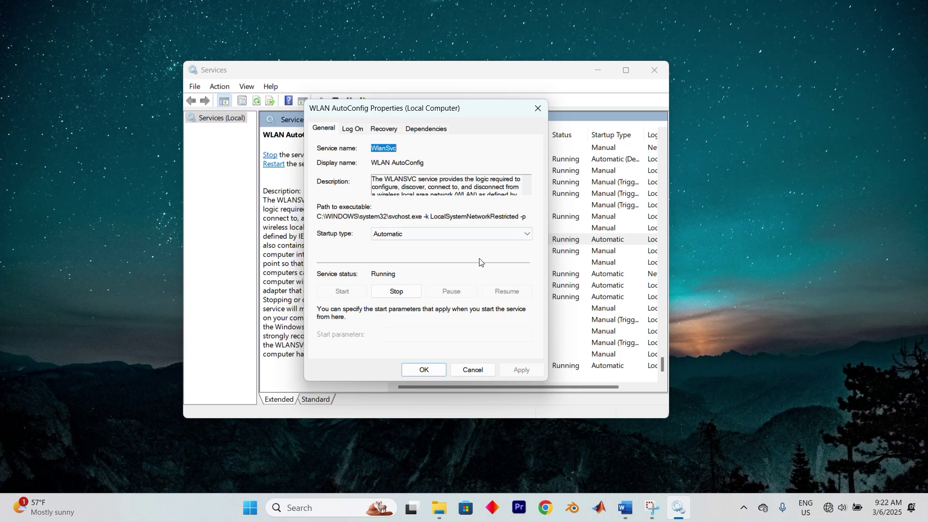
- Close the WLAN AutoConfig properties unchanged and launch Command Prompt as administrator
left_click(473, 370)
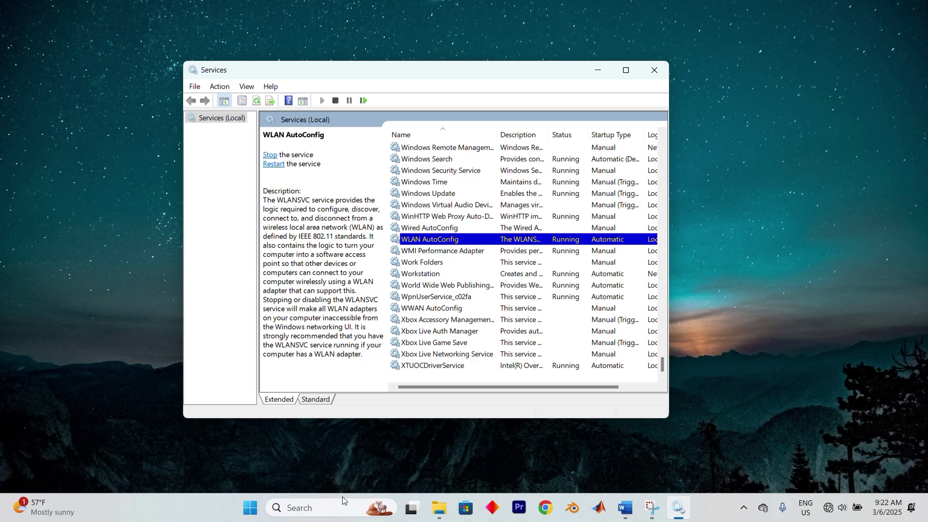
left_click(312, 508)
type("cmd")
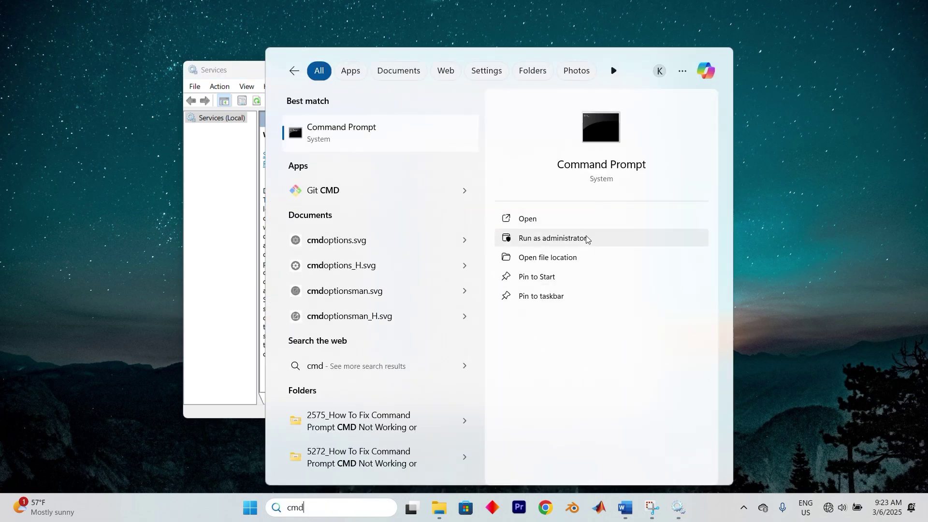
left_click(588, 240)
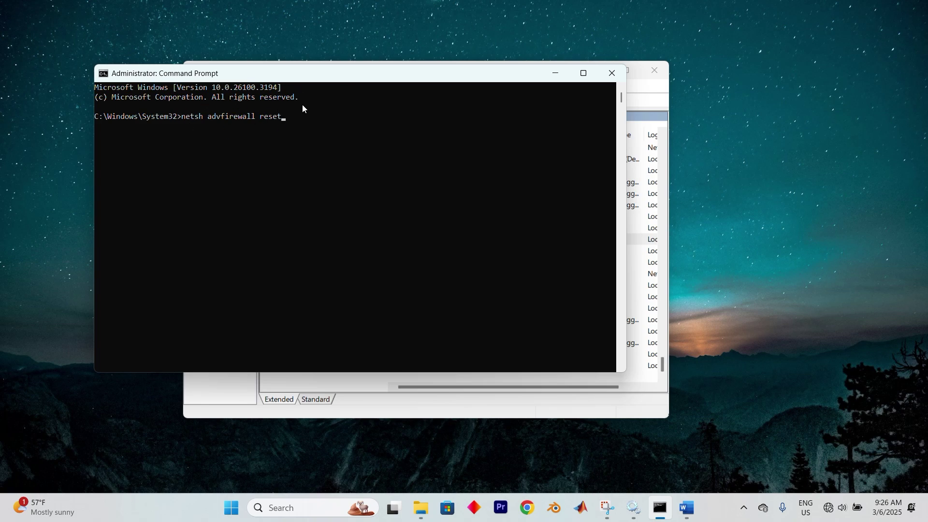
- Replace the firewall reset with 'netsh winsock reset', then queue the ipconfig release, renew and flushdns commands
key("BackSpace")
key("BackSpace")
key("BackSpace")
left_click(212, 121)
type("netsh winsock reset")
left_click_drag(269, 116, 180, 116)
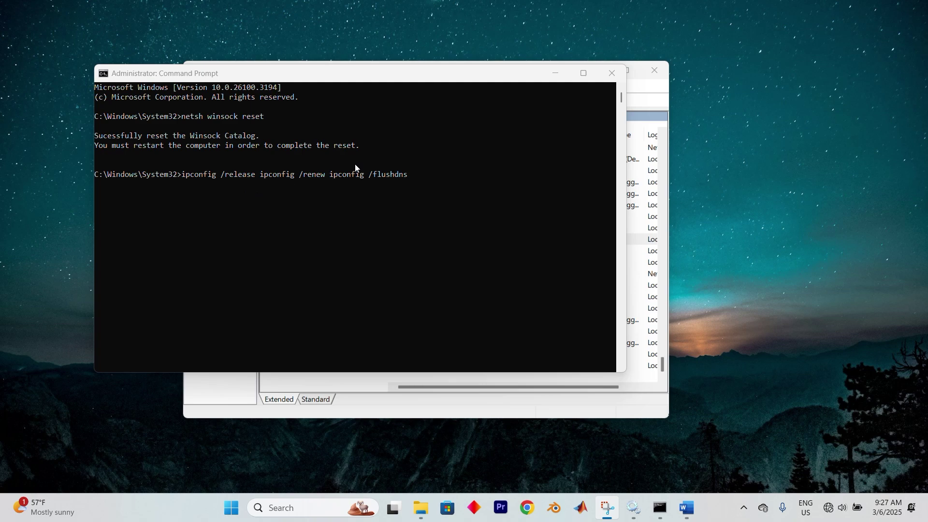
- Select the ipconfig /flushdns text, then close the Command Prompt and Services windows
left_click(395, 175)
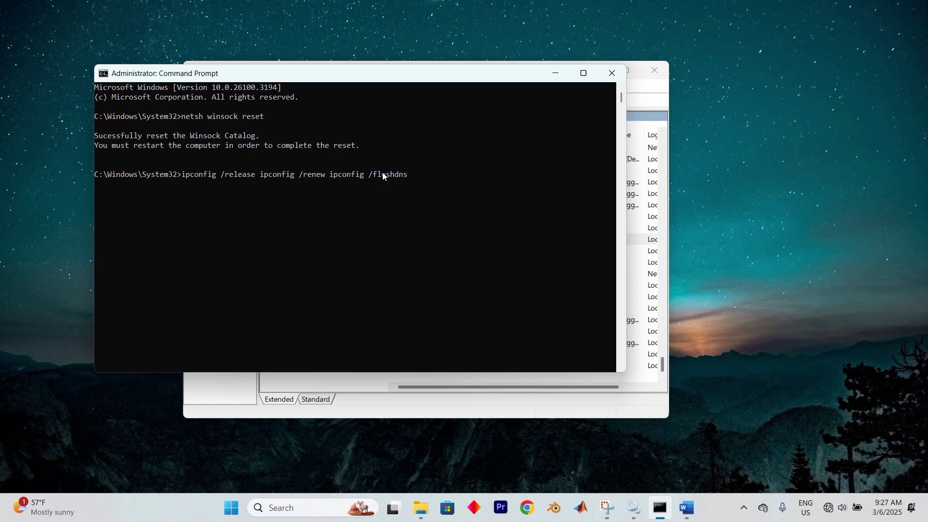
left_click_drag(405, 175, 331, 178)
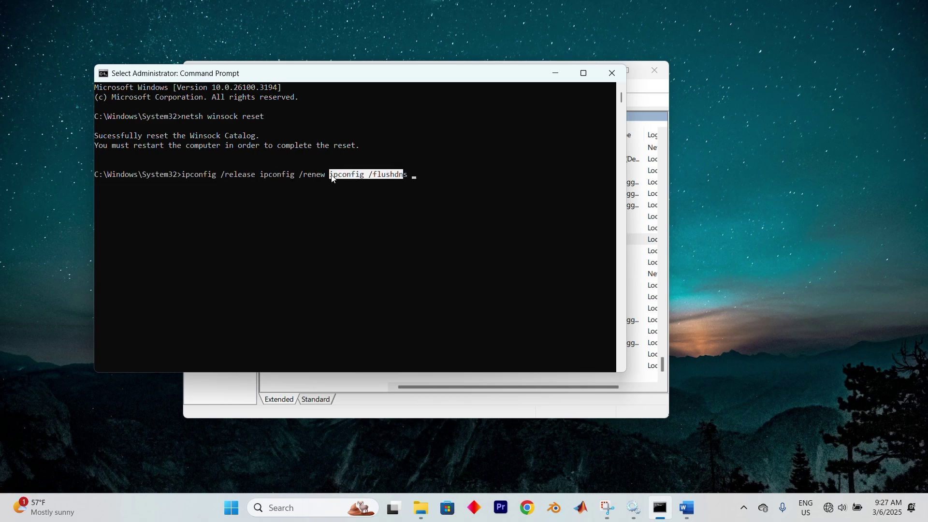
left_click(417, 175)
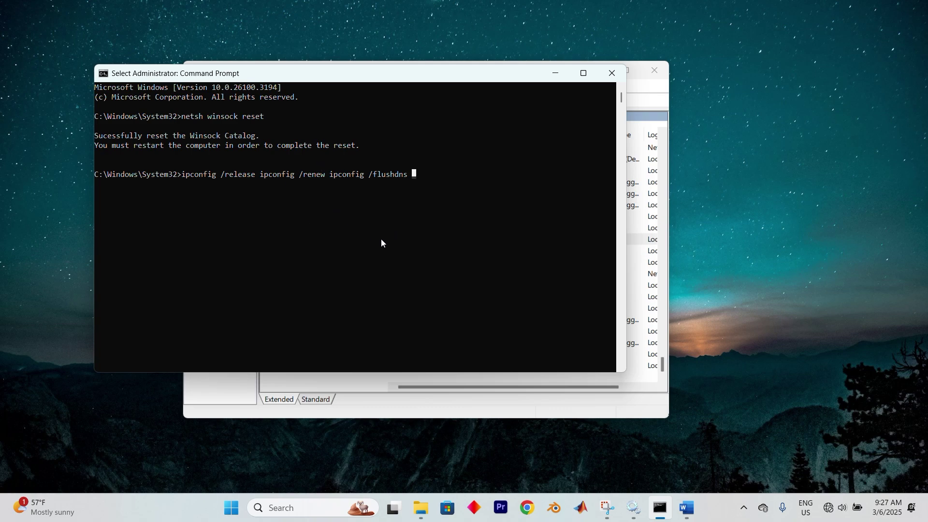
scroll(337, 244, "down", 1)
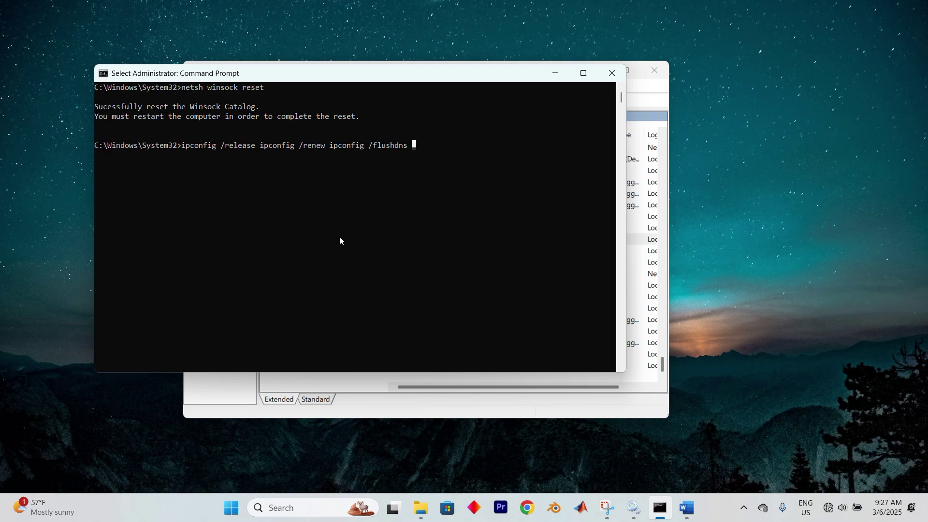
scroll(340, 236, "up", 1)
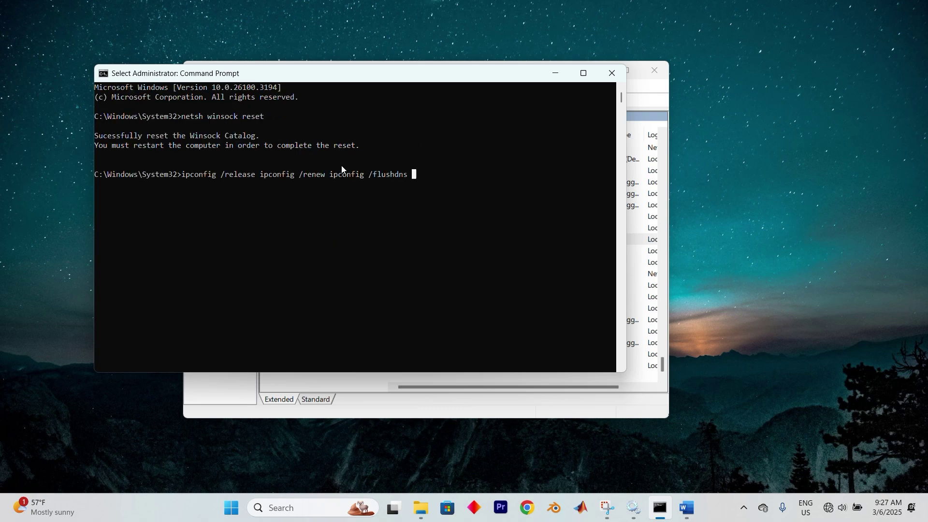
left_click(611, 73)
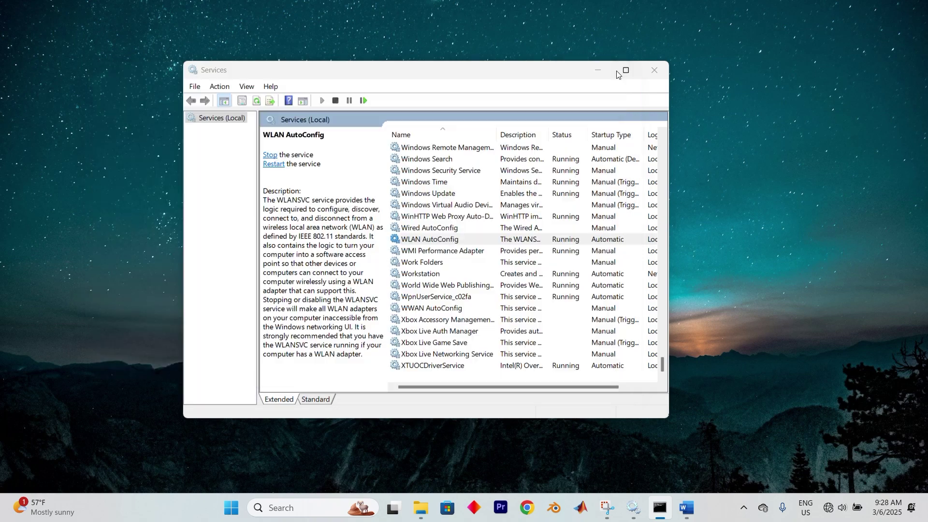
left_click(654, 69)
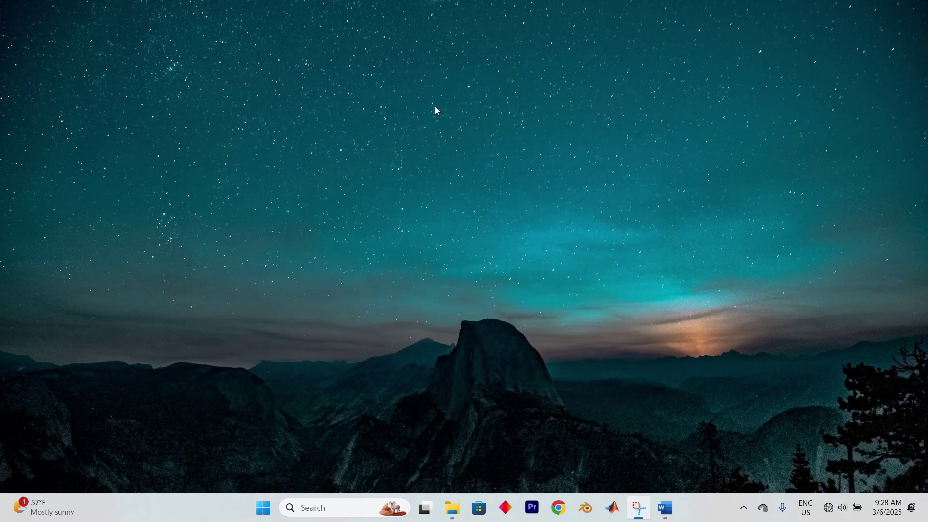